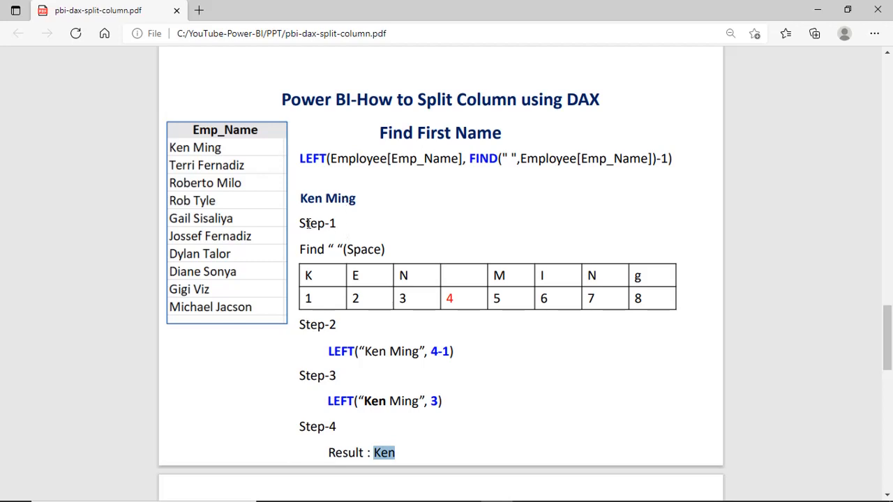
Examine the worked steps of the LEFT and FIND formula on the PDF's Find First Name page.
{"action": "left_click_drag", "start_coordinate": [300, 224], "coordinate": [342, 223]}
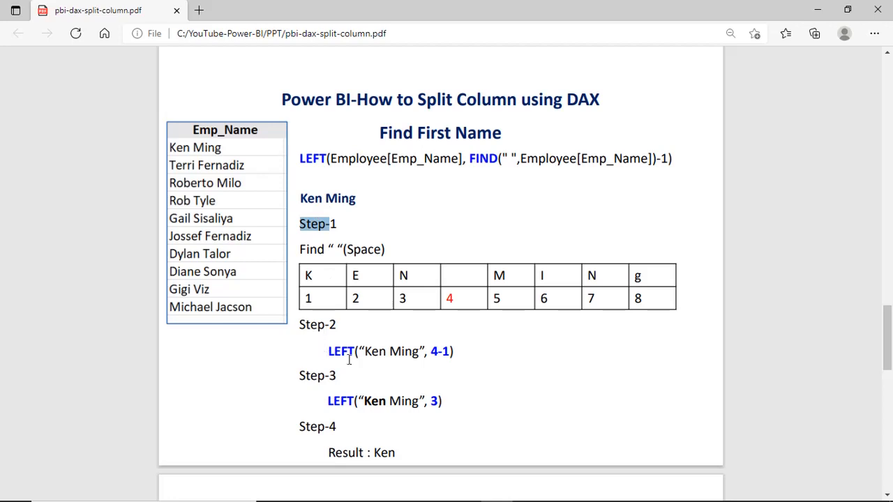
{"action": "left_click_drag", "start_coordinate": [431, 351], "coordinate": [449, 352]}
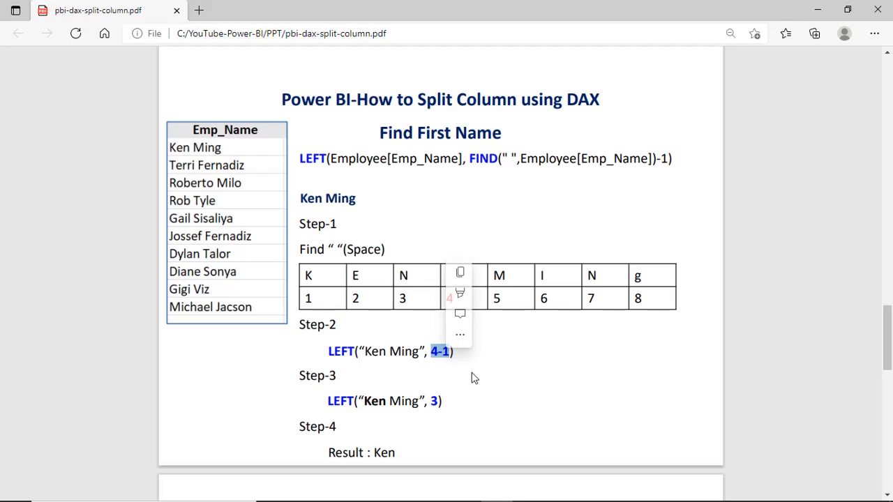
{"action": "left_click", "coordinate": [509, 357]}
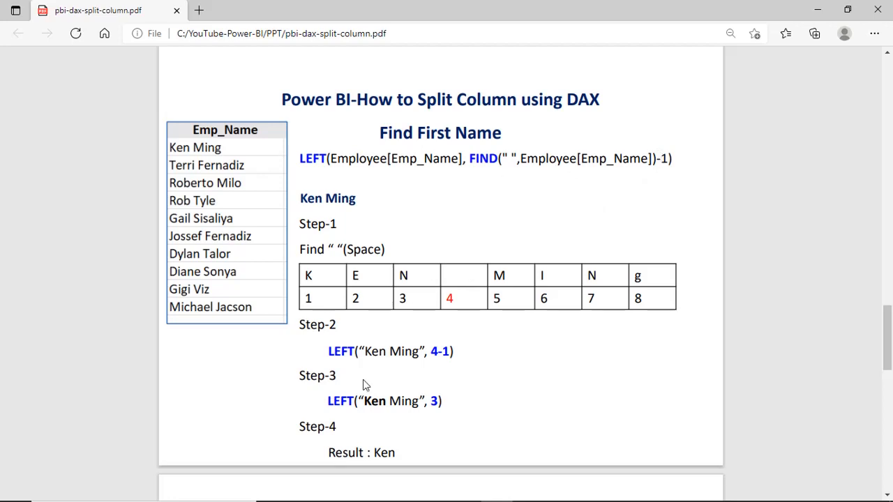
{"action": "left_click_drag", "start_coordinate": [362, 403], "coordinate": [431, 407]}
{"action": "left_click", "coordinate": [456, 409]}
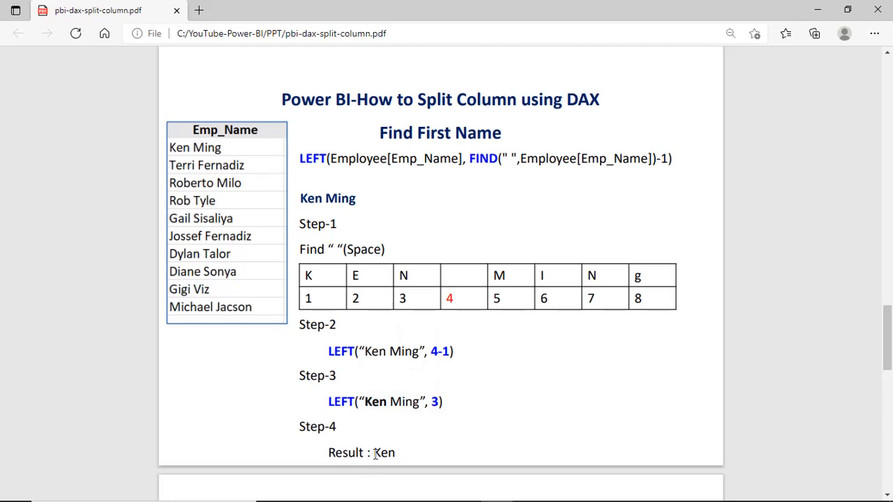
{"action": "left_click_drag", "start_coordinate": [370, 453], "coordinate": [397, 454]}
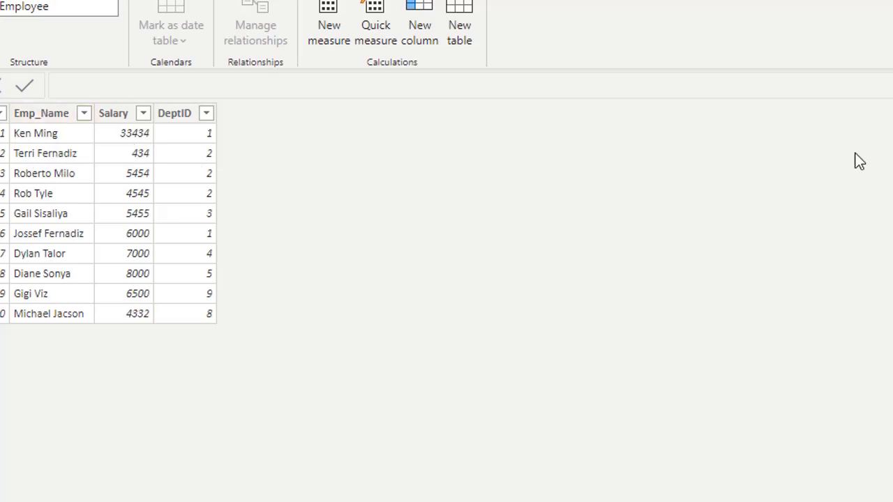
In Power BI Desktop, add a calculated column named First Name to the Employee table.
{"action": "left_click", "coordinate": [425, 19]}
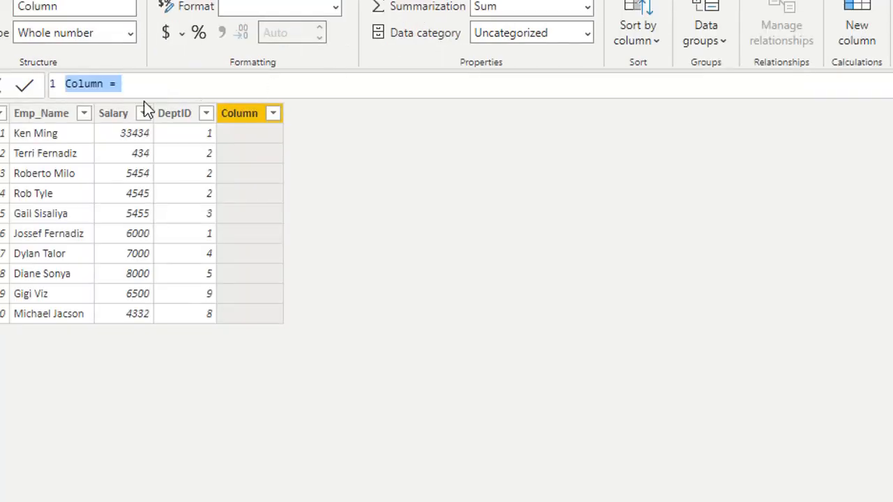
{"action": "left_click", "coordinate": [128, 84]}
{"action": "double_click", "coordinate": [89, 84]}
{"action": "type", "text": "Fir"}
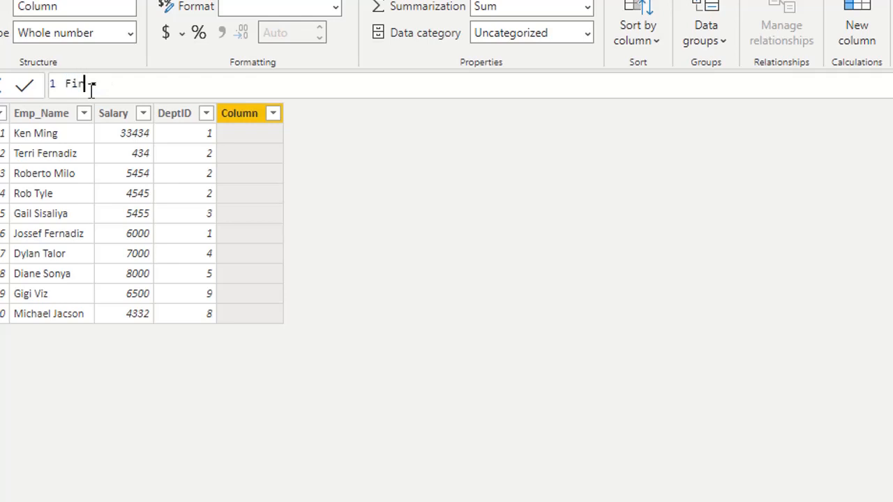
{"action": "type", "text": "st Name ="}
Begin the First Name formula with LEFT, using Employee[Emp_Name] as its text argument.
{"action": "left_click", "coordinate": [171, 78]}
{"action": "type", "text": "LEFT("}
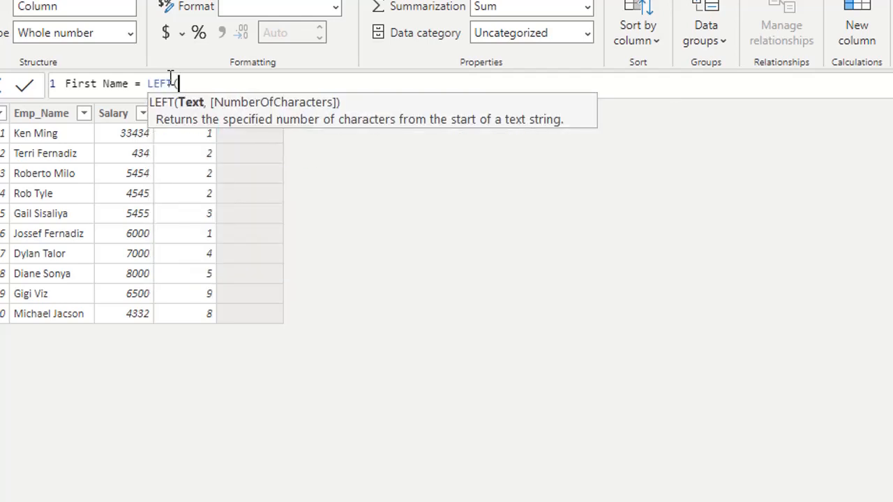
{"action": "type", "text": "E"}
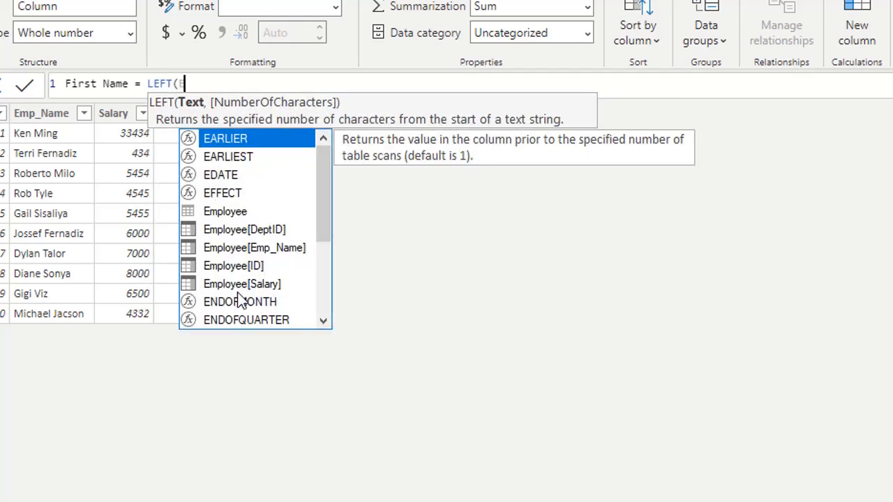
{"action": "left_click", "coordinate": [278, 249]}
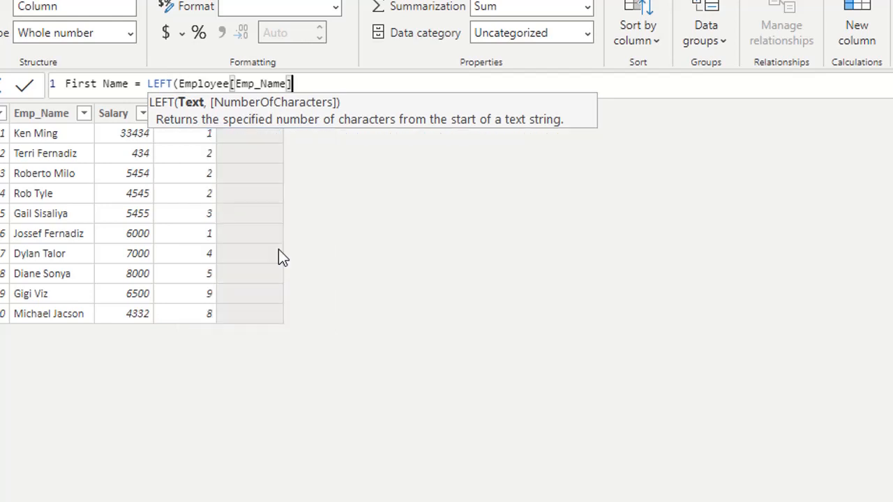
{"action": "type", "text": ","}
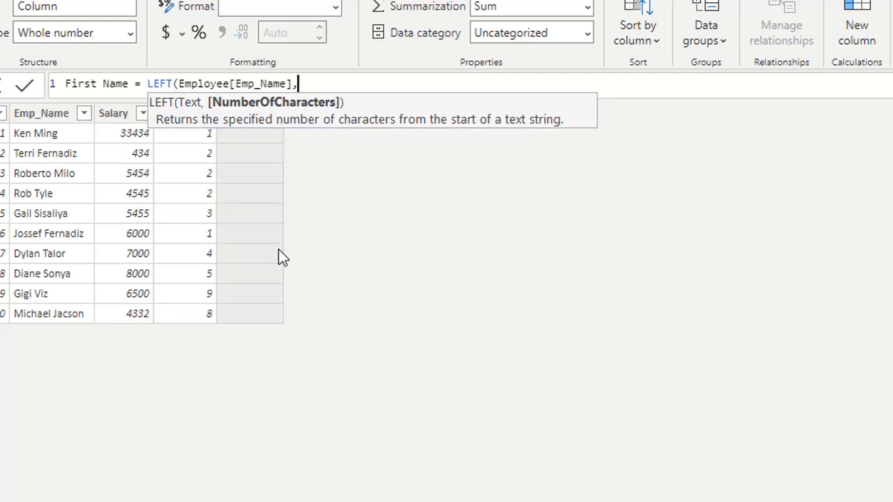
Complete the First Name formula with FIND(" ",Employee[Emp_Name])-1 as the number of characters and commit it.
{"action": "type", "text": "F"}
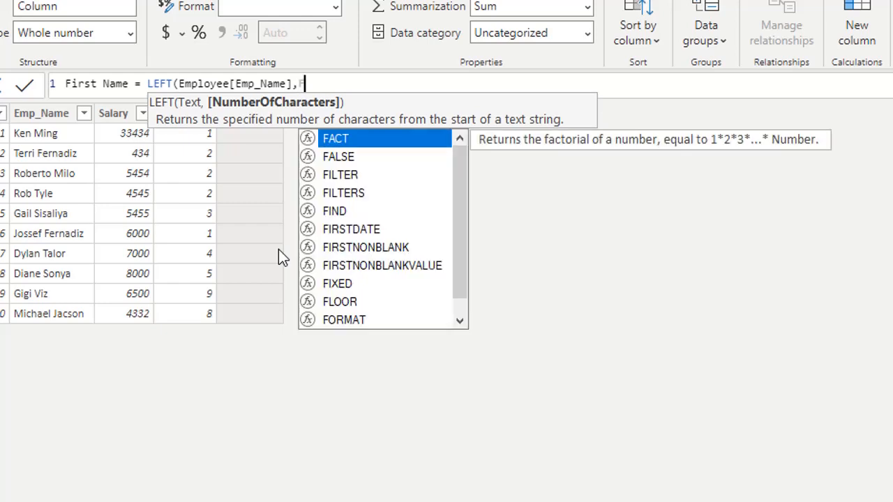
{"action": "type", "text": "IND("}
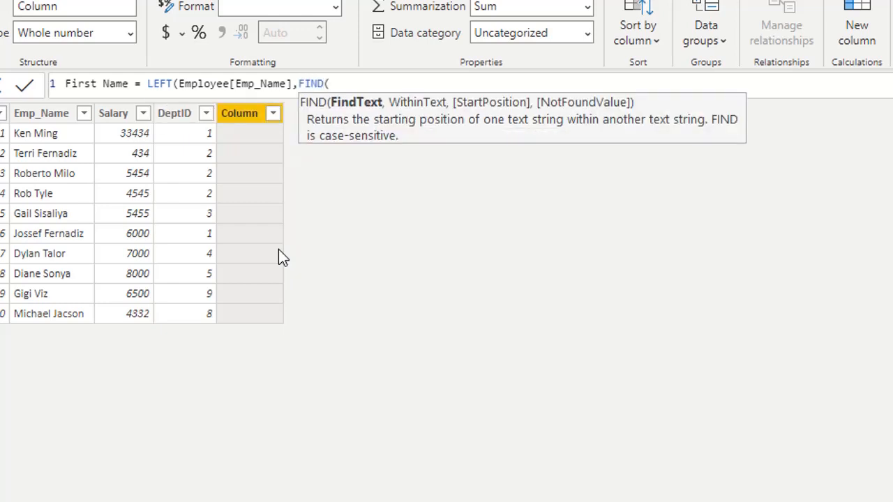
{"action": "type", "text": "\" \","}
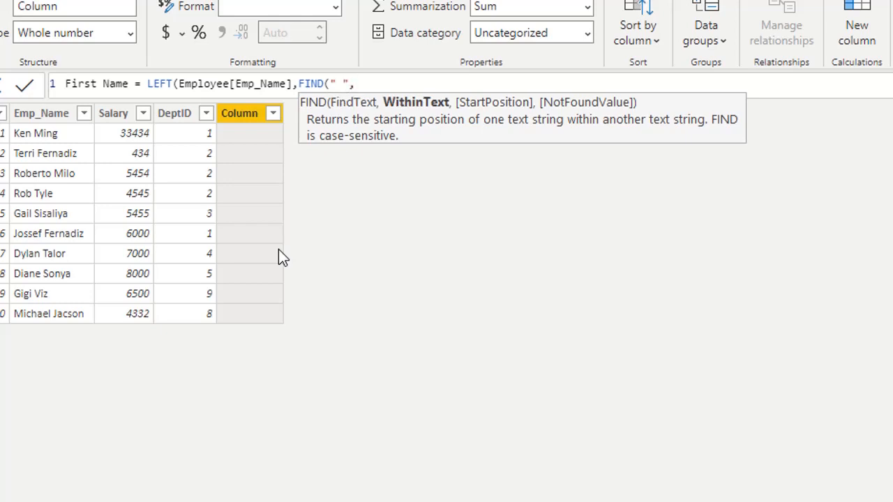
{"action": "type", "text": "E"}
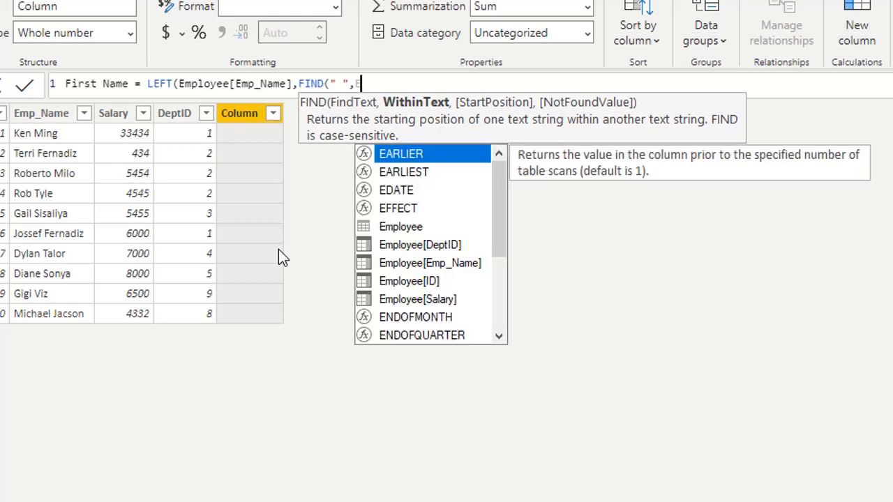
{"action": "left_click", "coordinate": [450, 260]}
{"action": "double_click", "coordinate": [451, 264]}
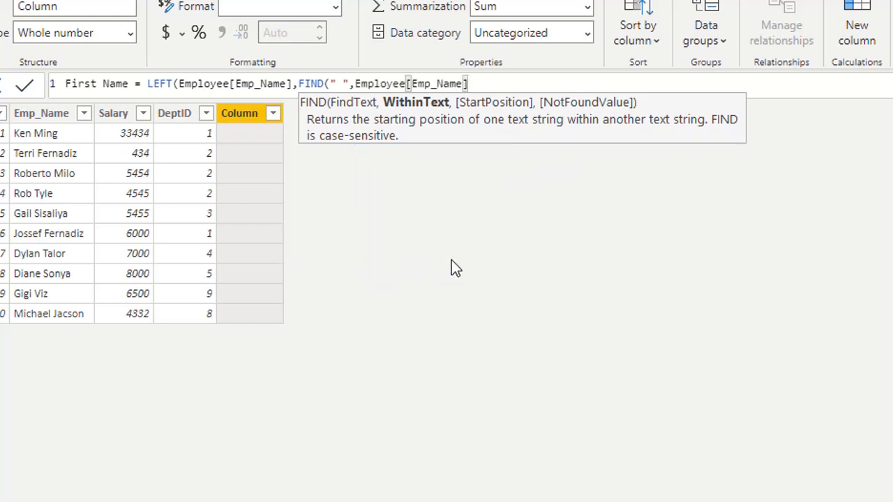
{"action": "type", "text": ")"}
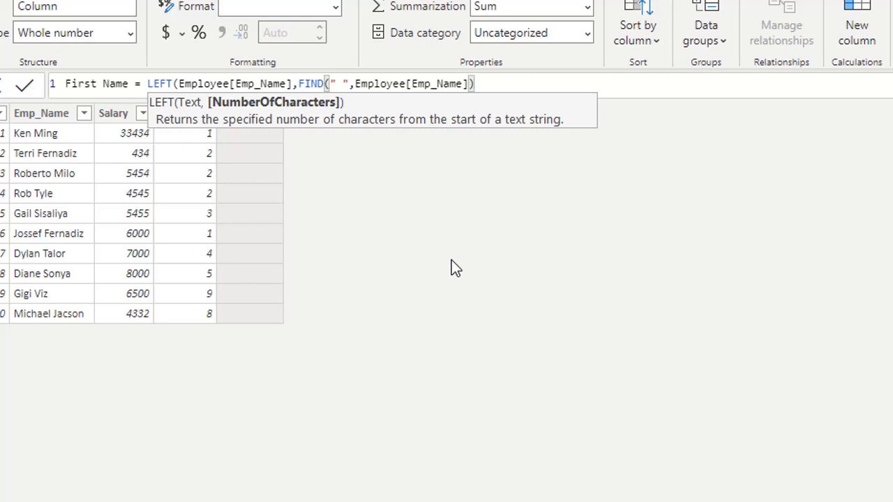
{"action": "type", "text": "-1)"}
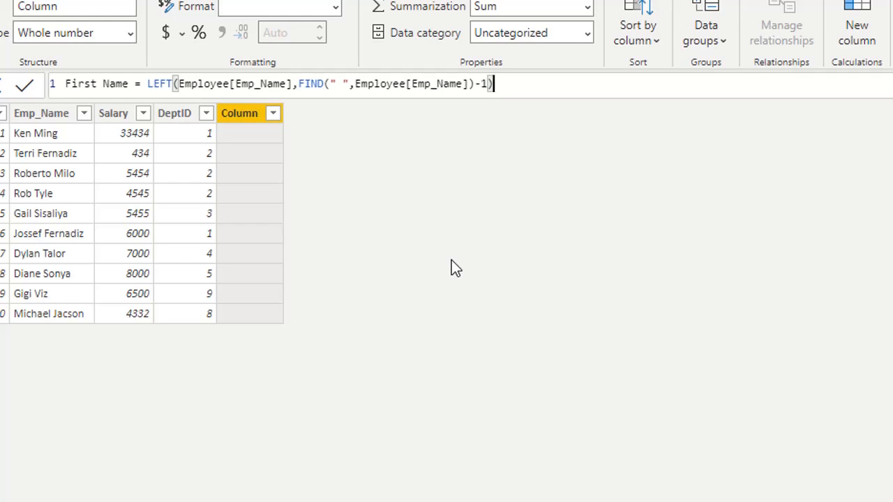
{"action": "key", "text": "Return"}
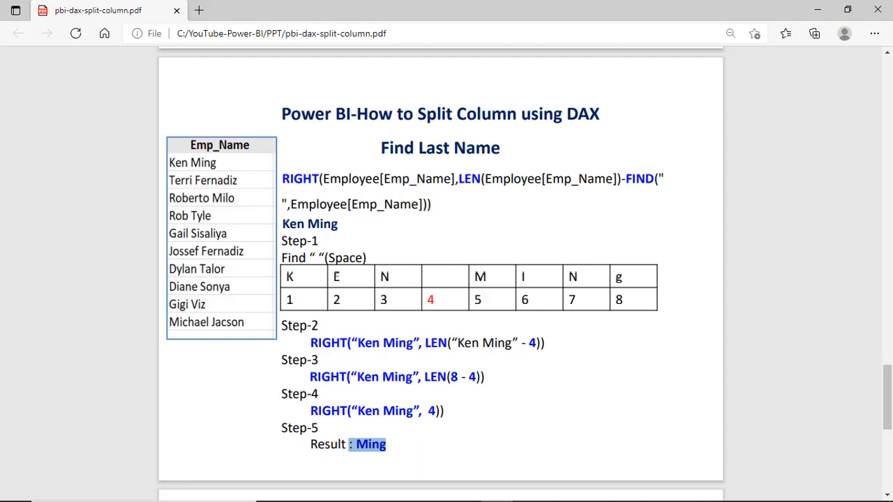
Switch to the PDF and examine the worked steps of the RIGHT, LEN and FIND formula on its Find Last Name page.
{"action": "left_click", "coordinate": [305, 179]}
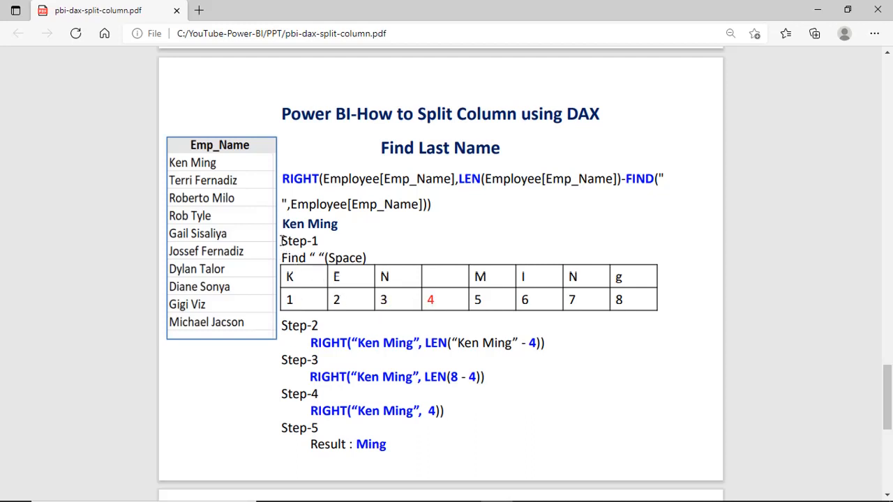
{"action": "left_click_drag", "start_coordinate": [280, 241], "coordinate": [369, 259]}
{"action": "left_click", "coordinate": [313, 257]}
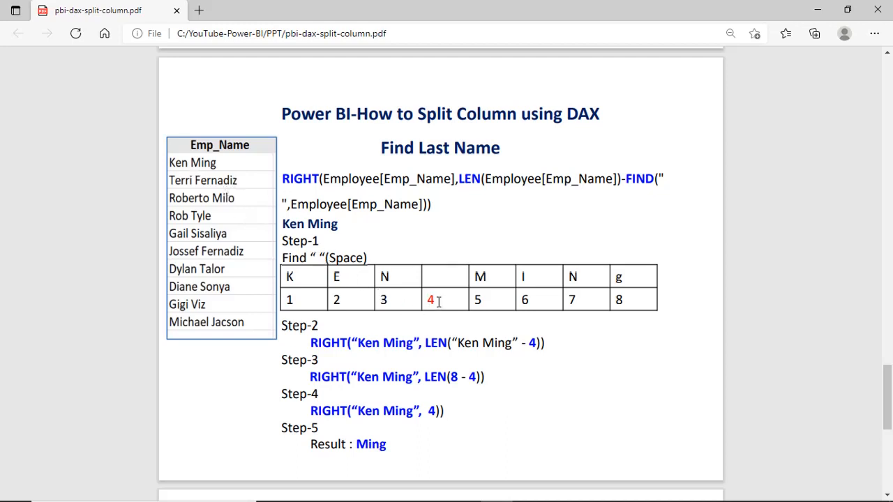
{"action": "left_click_drag", "start_coordinate": [438, 300], "coordinate": [429, 300]}
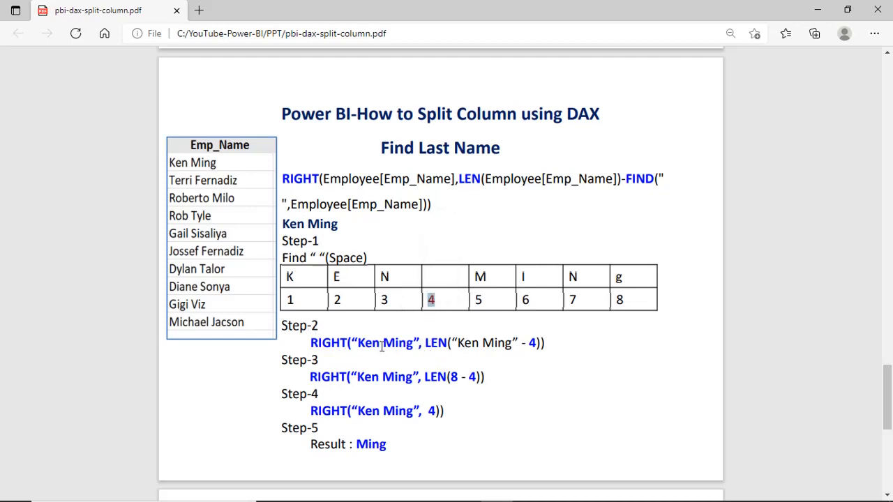
{"action": "left_click_drag", "start_coordinate": [361, 344], "coordinate": [492, 349]}
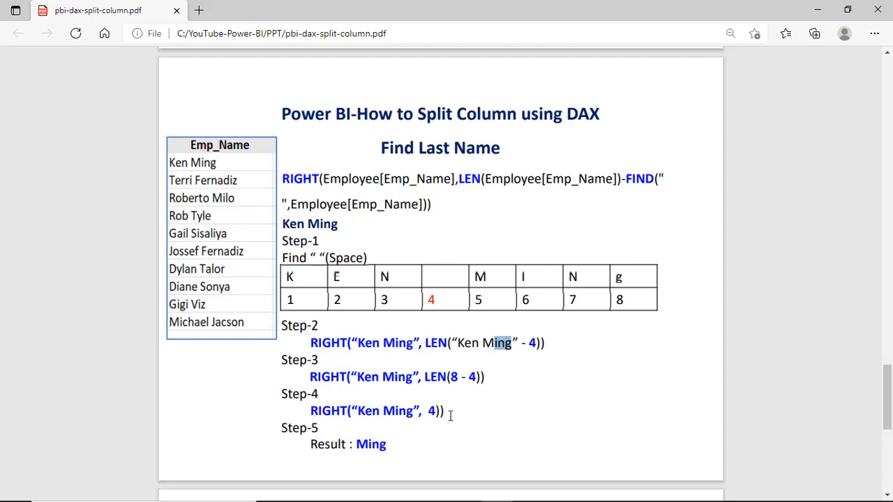
{"action": "left_click", "coordinate": [377, 445]}
{"action": "double_click", "coordinate": [377, 445]}
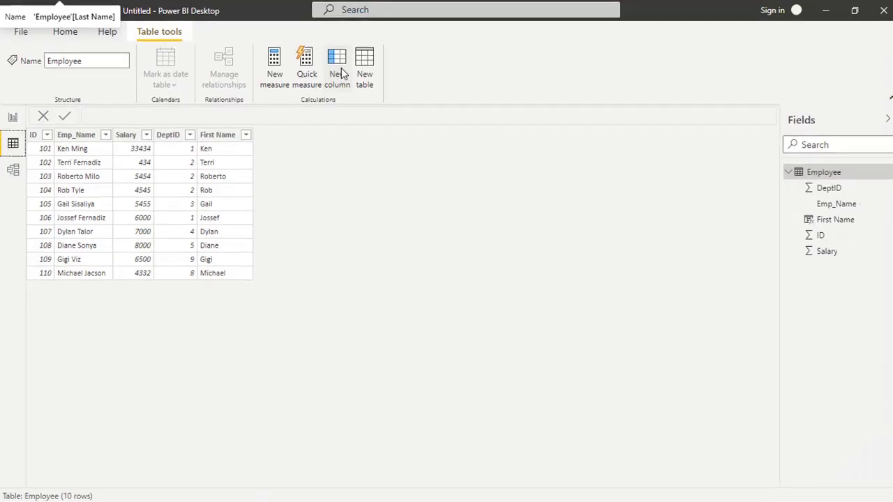
In Power BI Desktop, add another calculated column to the Employee table, named Last Name.
{"action": "left_click", "coordinate": [481, 6]}
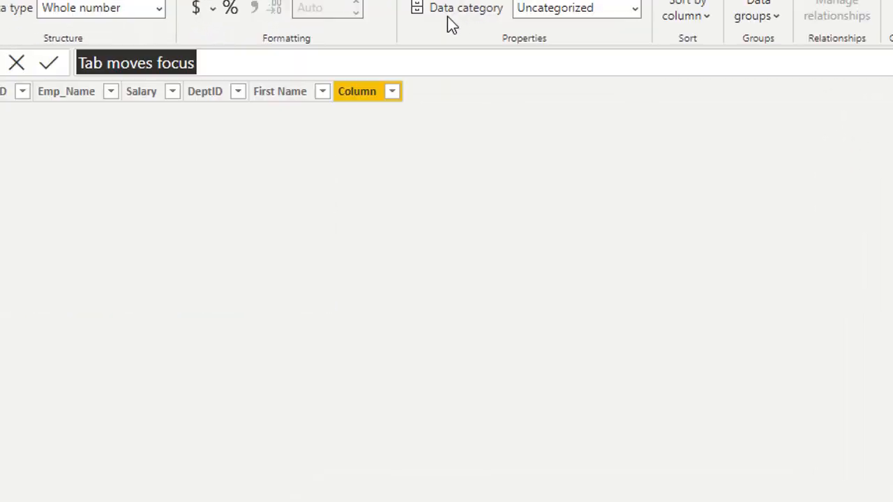
{"action": "left_click", "coordinate": [104, 63]}
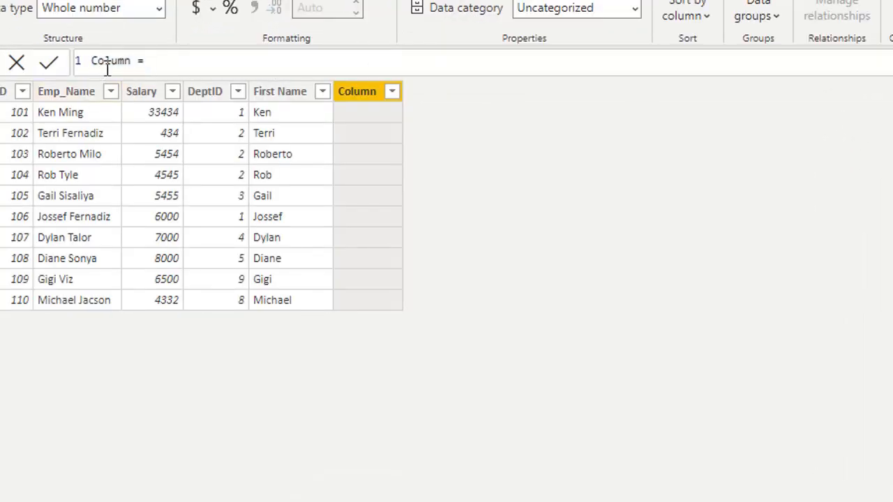
{"action": "double_click", "coordinate": [107, 62]}
{"action": "type", "text": "Last Name"}
Begin the Last Name formula with RIGHT on Employee[Emp_Name], starting its character count with LEN(Employee[Emp_Name]).
{"action": "left_click", "coordinate": [207, 70]}
{"action": "type", "text": "RIGHT("}
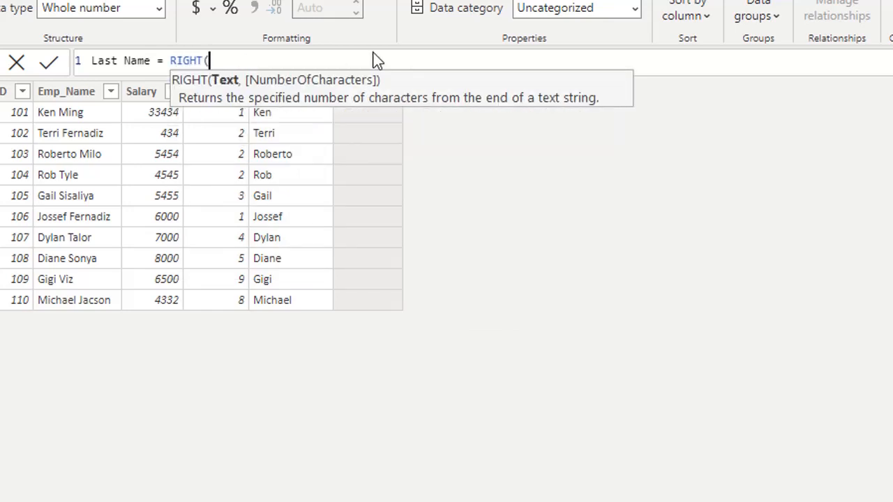
{"action": "type", "text": "E"}
{"action": "left_click", "coordinate": [301, 237]}
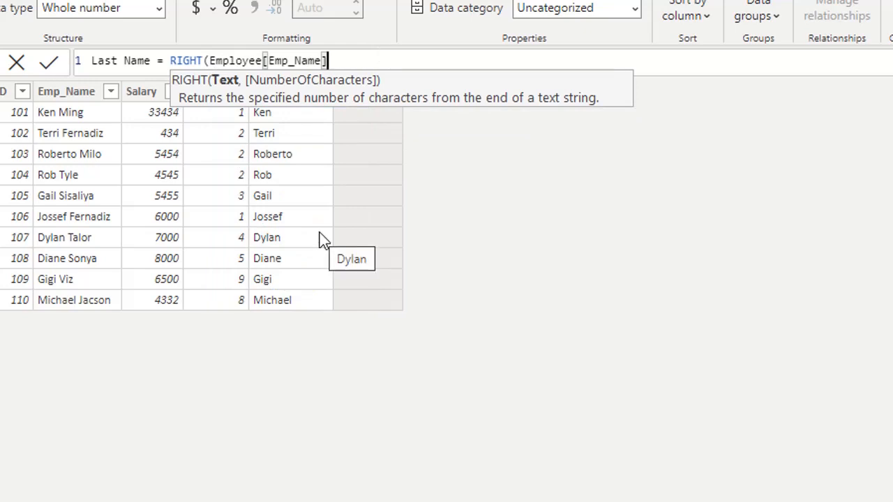
{"action": "type", "text": ","}
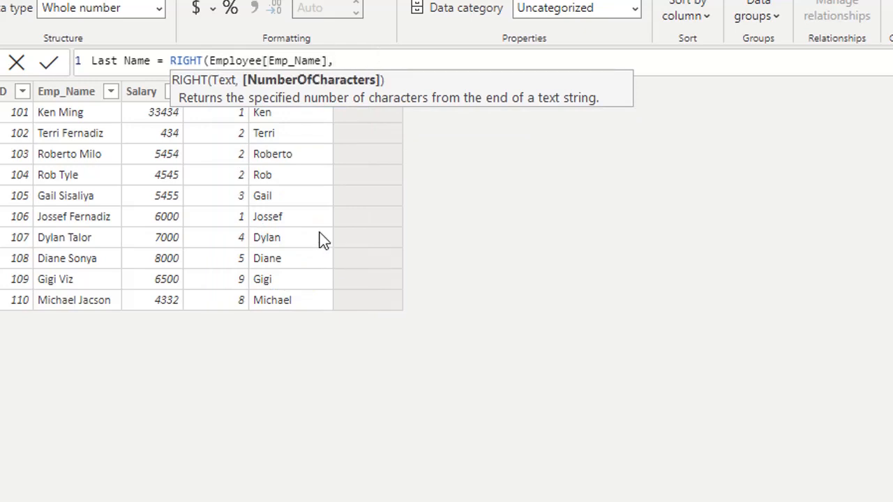
{"action": "type", "text": "LEN("}
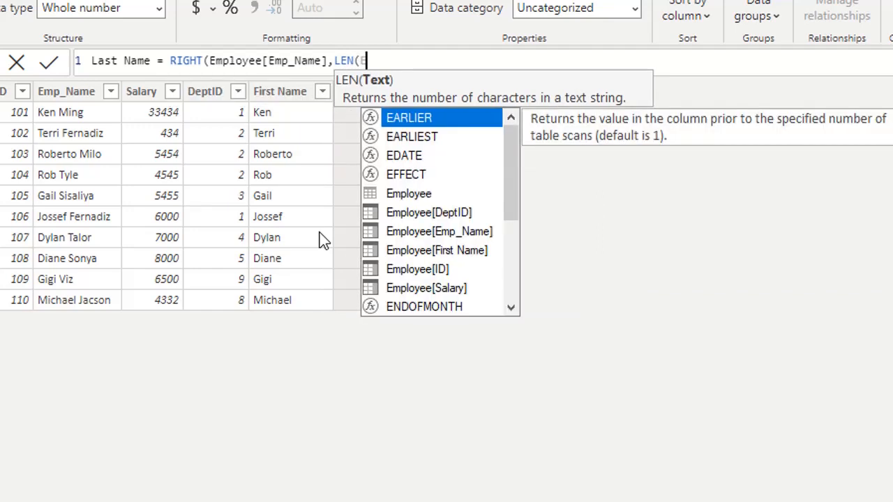
{"action": "type", "text": "E"}
{"action": "left_click", "coordinate": [454, 232]}
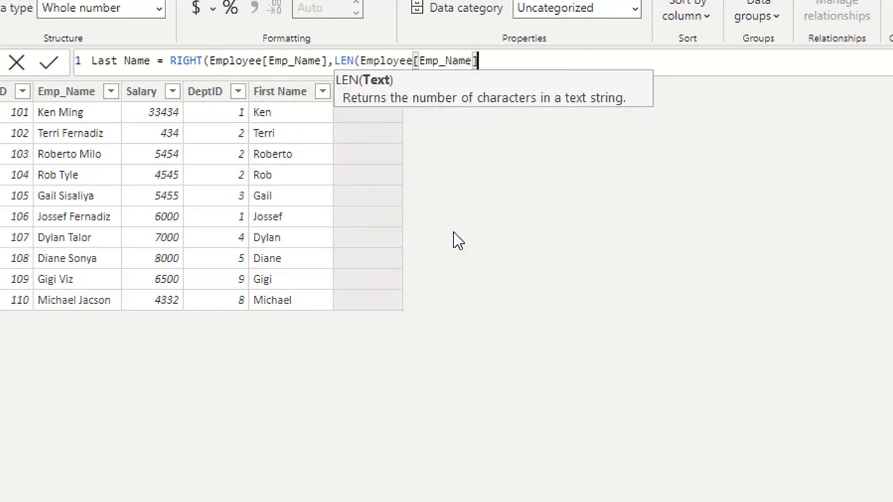
{"action": "type", "text": ") "}
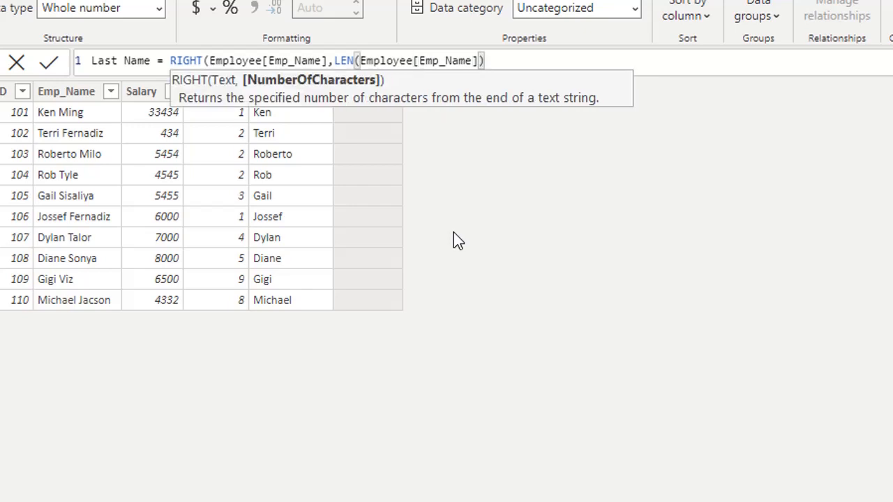
Subtract FIND(" ",Employee[Emp_Name]) from the LEN result in the Last Name formula, close the RIGHT function and commit the formula.
{"action": "type", "text": "- FIND("}
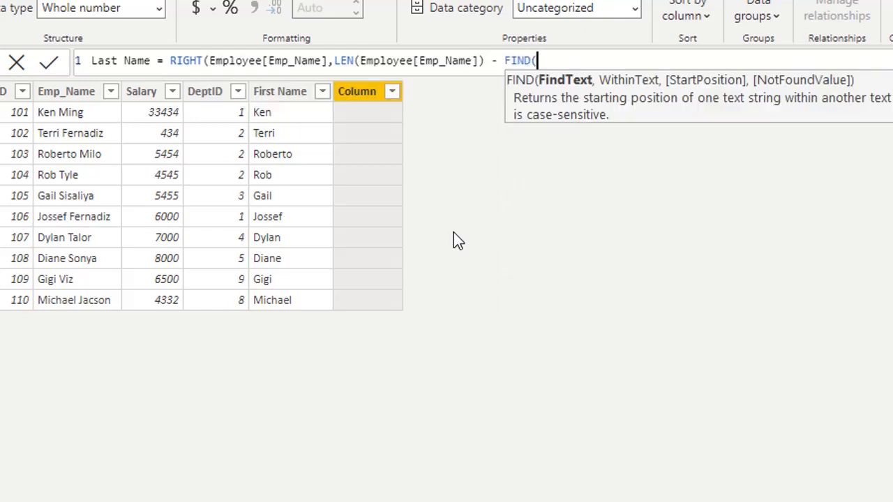
{"action": "type", "text": "\" \",E"}
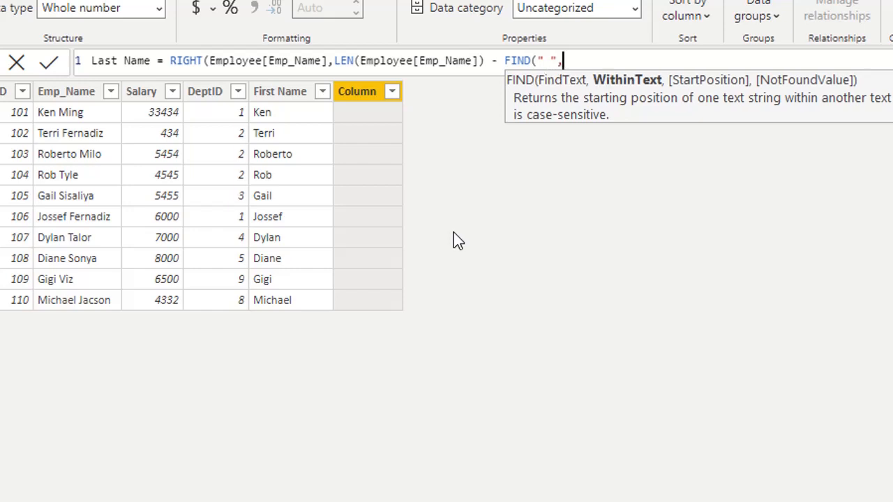
{"action": "key", "text": "Down"}
{"action": "key", "text": "Down"}
{"action": "key", "text": "Down"}
{"action": "key", "text": "Down"}
{"action": "key", "text": "Down"}
{"action": "key", "text": "Down"}
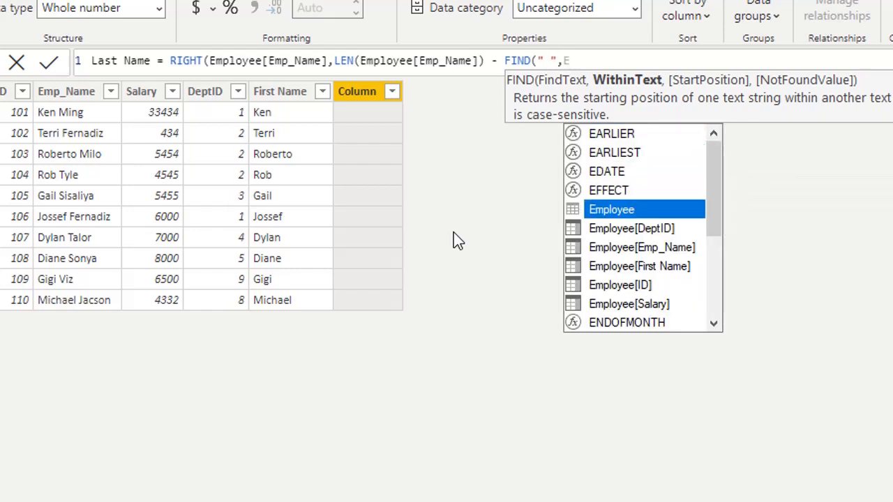
{"action": "key", "text": "Tab"}
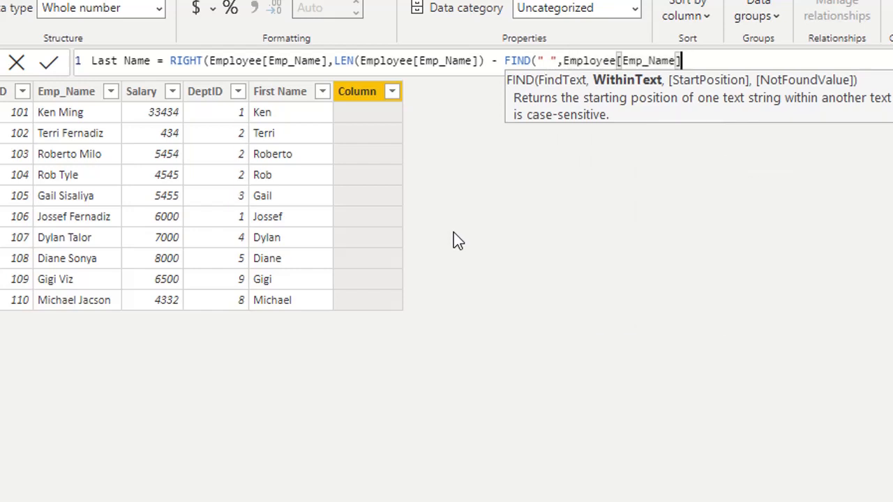
{"action": "type", "text": "))"}
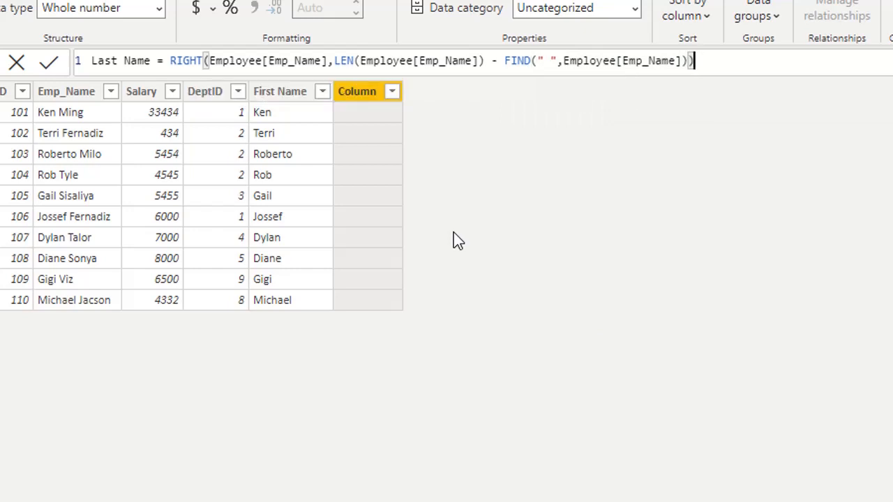
{"action": "key", "text": "Return"}
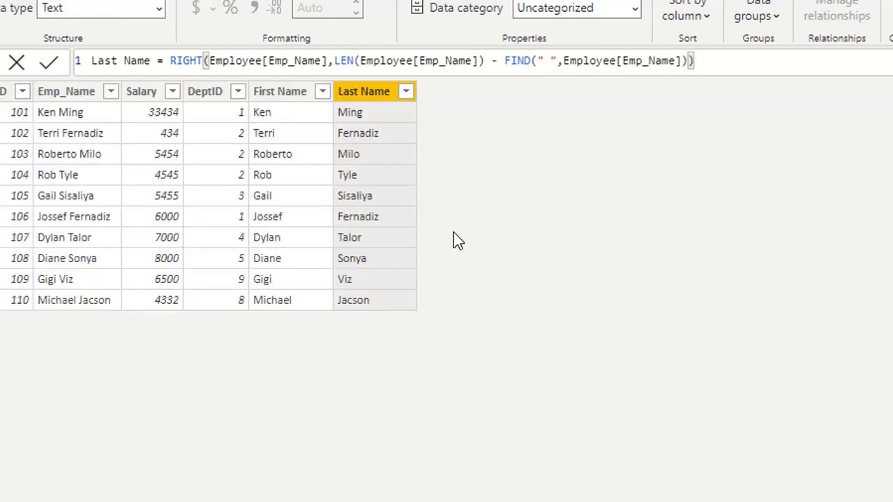